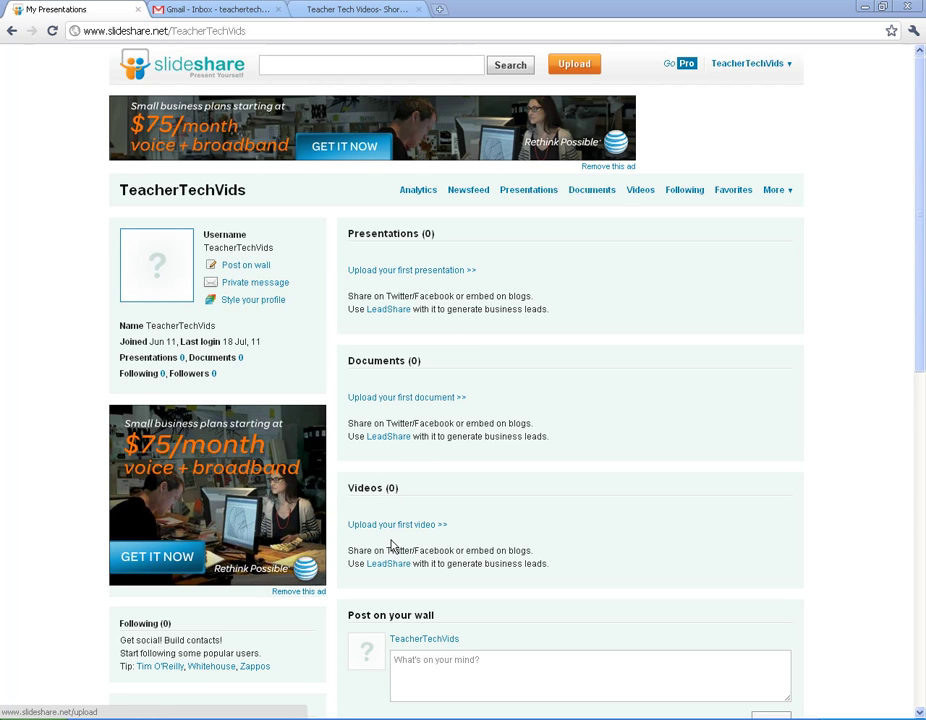
Step: Go to SlideShare's upload page from the Upload button in the header
{"action": "left_click", "coordinate": [570, 72]}
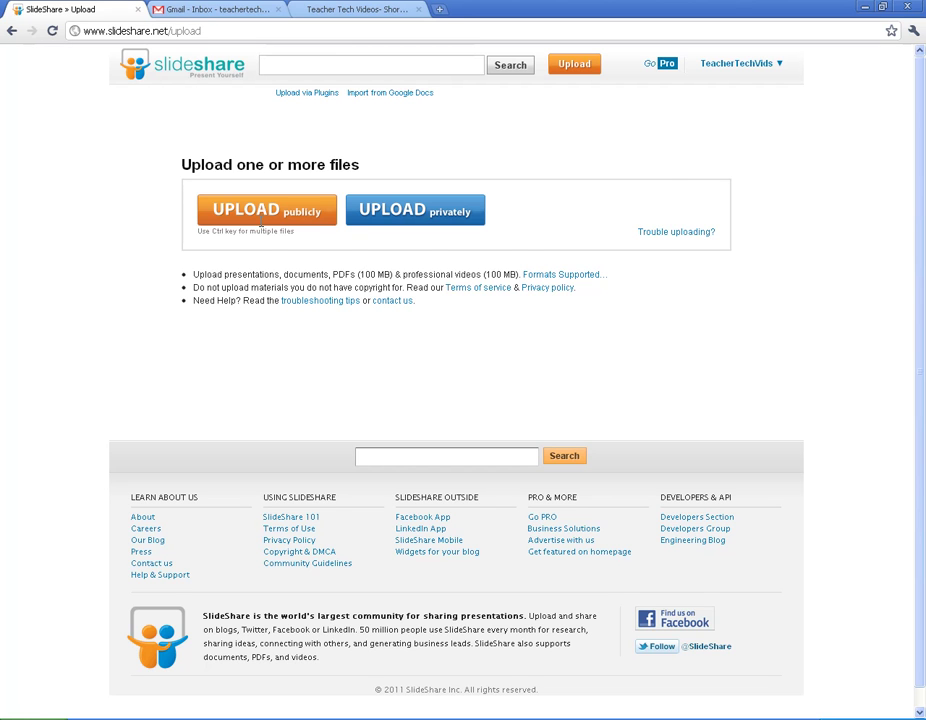
Step: Upload the COUNTING presentation publicly
{"action": "left_click", "coordinate": [256, 217]}
{"action": "left_click_drag", "start_coordinate": [349, 193], "coordinate": [349, 181]}
{"action": "left_click", "coordinate": [372, 291]}
{"action": "left_click", "coordinate": [638, 430]}
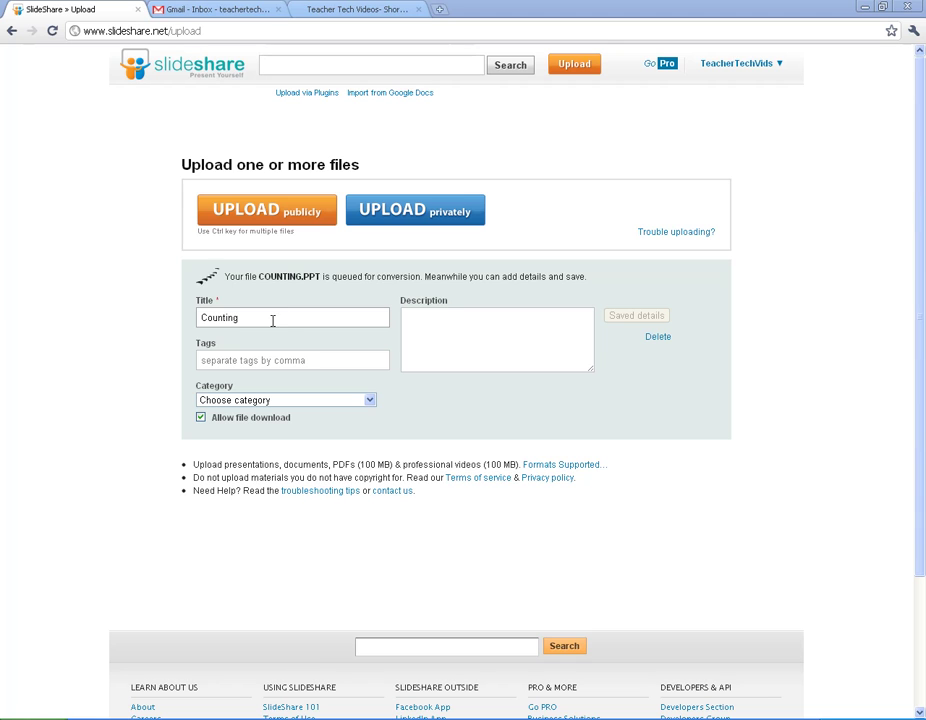
Step: Save title 'Counting with Kindergarten', category Education and description 'Detailed Description.'
{"action": "left_click", "coordinate": [272, 320]}
{"action": "key", "text": "BackSpace"}
{"action": "key", "text": "BackSpace"}
{"action": "key", "text": "BackSpace"}
{"action": "key", "text": "BackSpace"}
{"action": "key", "text": "BackSpace"}
{"action": "key", "text": "BackSpace"}
{"action": "key", "text": "BackSpace"}
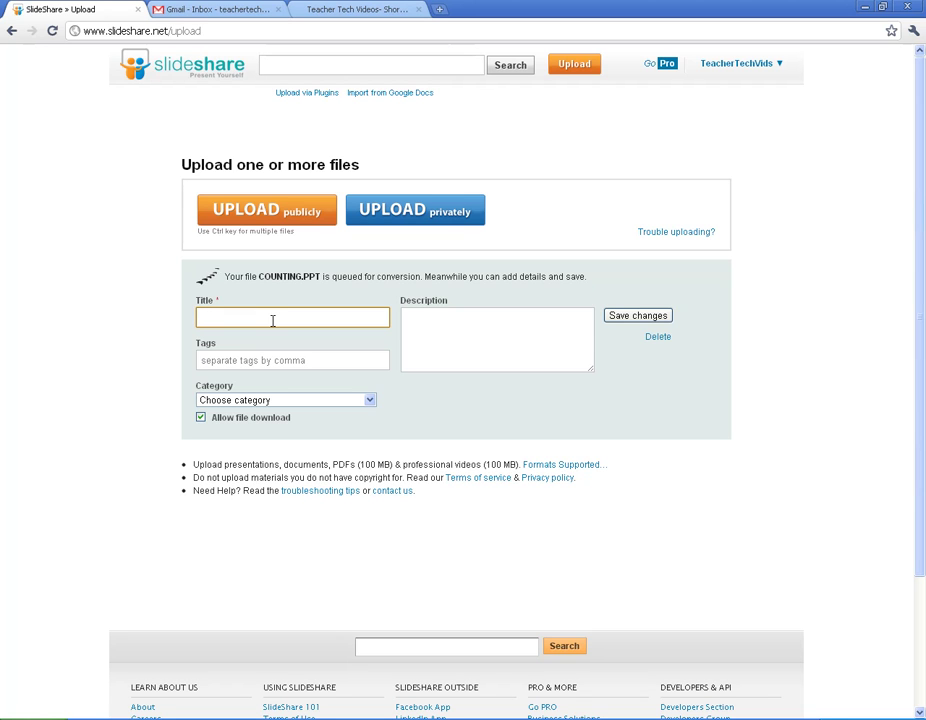
{"action": "type", "text": "Coutn"}
{"action": "type", "text": "ing with Kindergarten"}
{"action": "left_click", "coordinate": [287, 397]}
{"action": "left_click", "coordinate": [275, 484]}
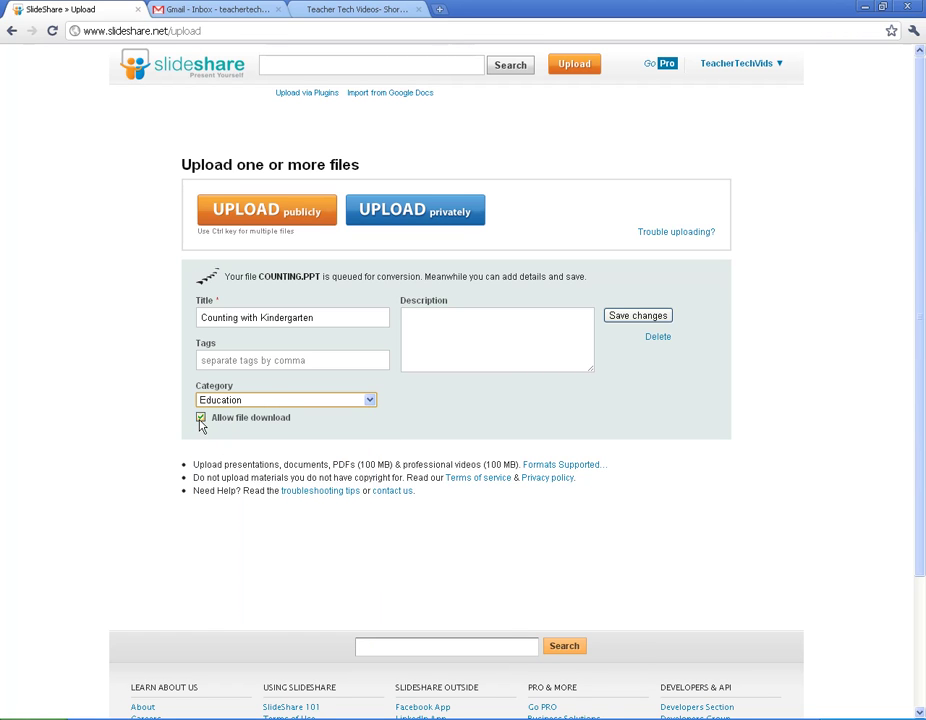
{"action": "left_click", "coordinate": [483, 343]}
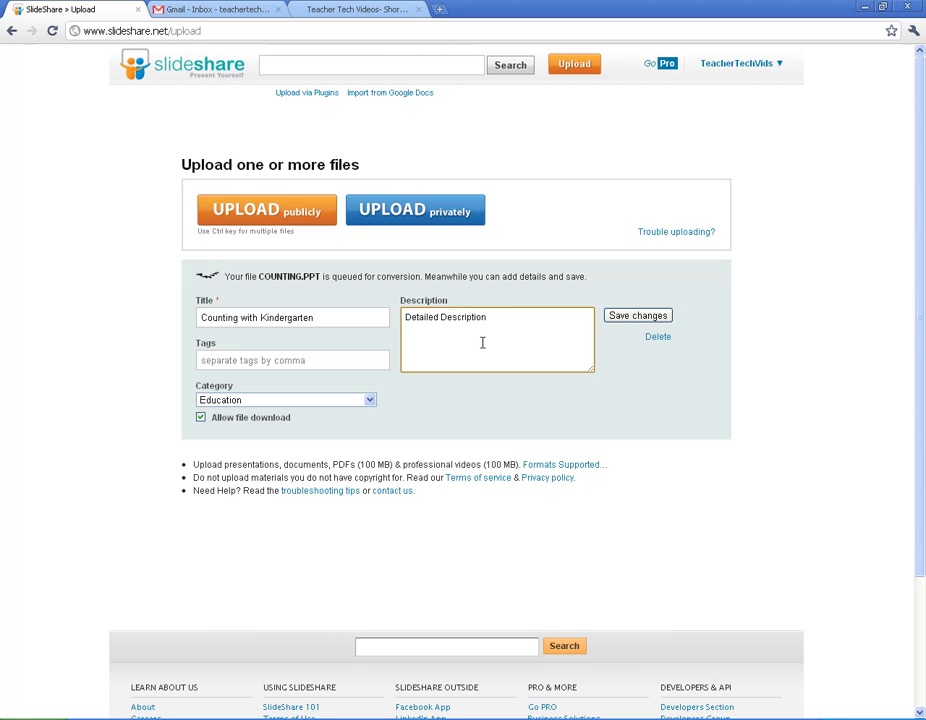
{"action": "type", "text": "."}
{"action": "left_click", "coordinate": [637, 316]}
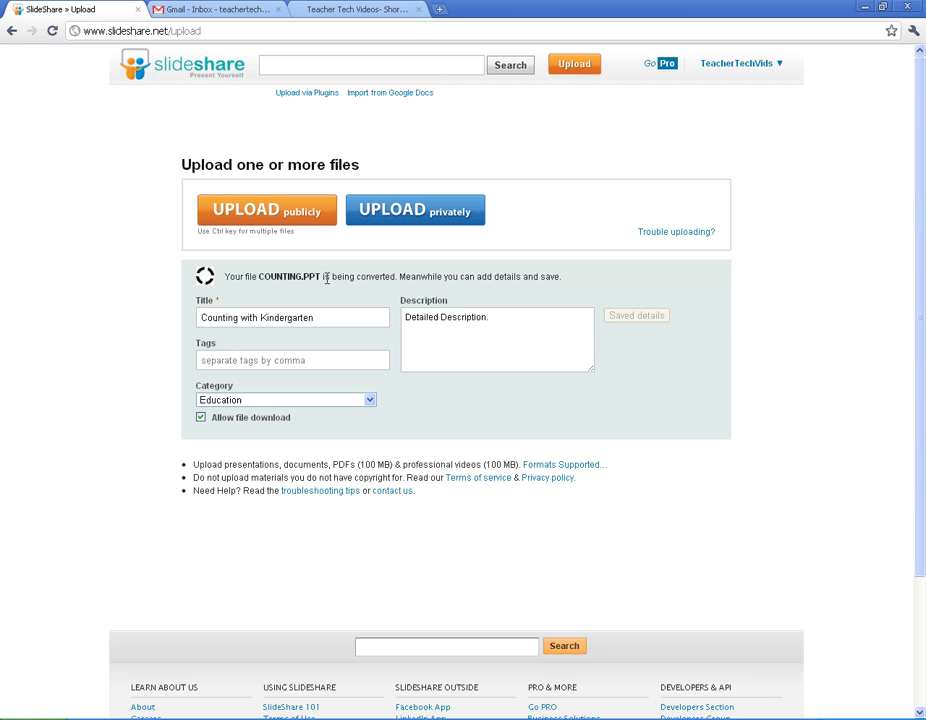
Step: From the homepage's Top Presentations of the Day, open 'The New Era of Expressive Research'
{"action": "left_click", "coordinate": [176, 78]}
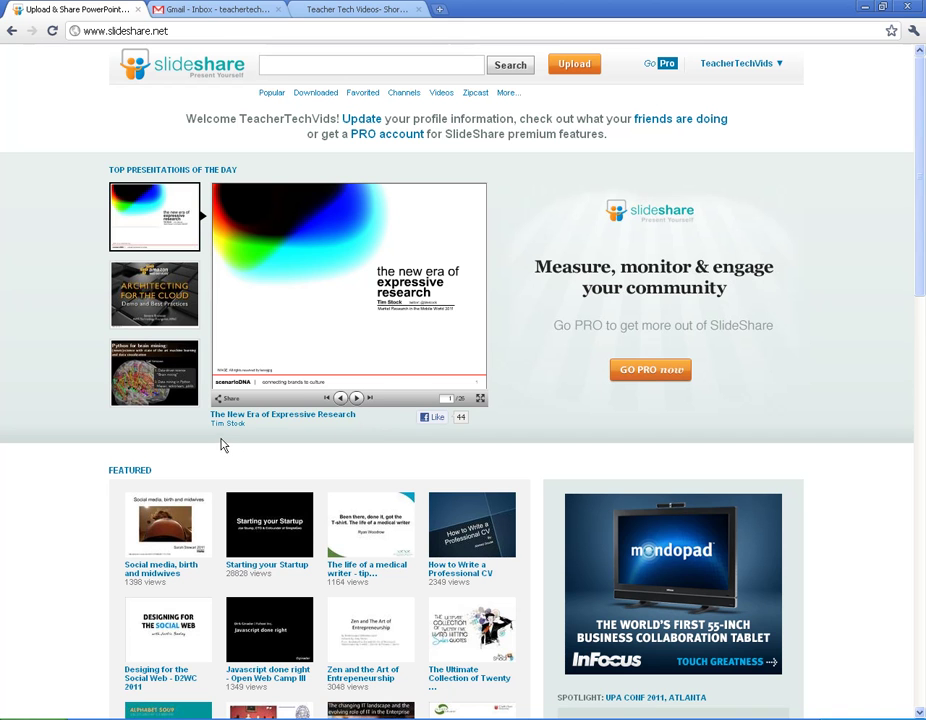
{"action": "scroll", "coordinate": [281, 428], "scroll_direction": "down", "scroll_amount": 3}
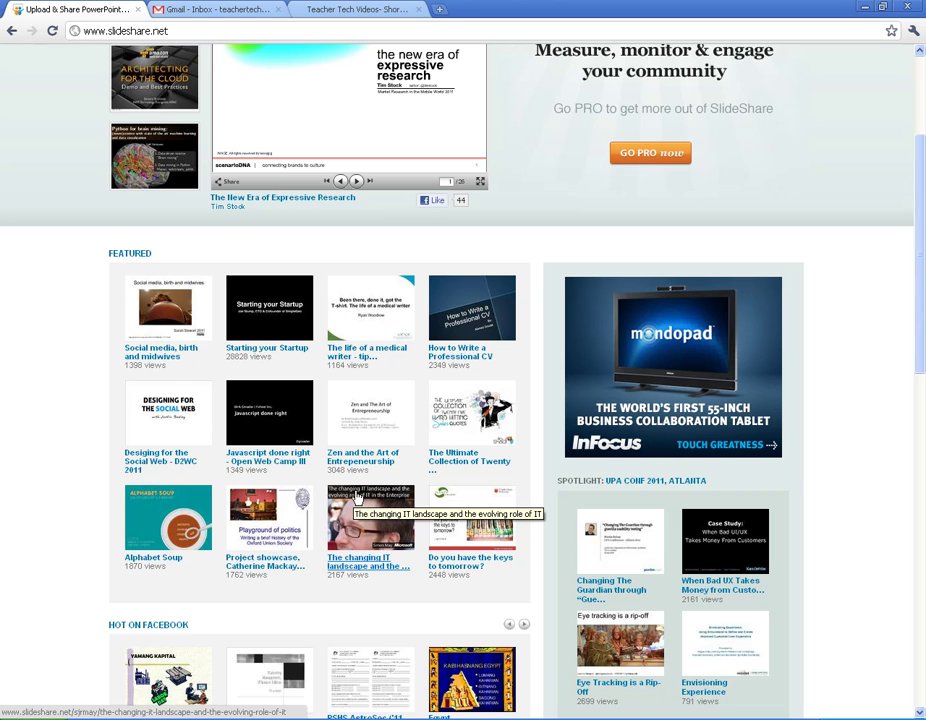
{"action": "scroll", "coordinate": [357, 497], "scroll_direction": "up", "scroll_amount": 3}
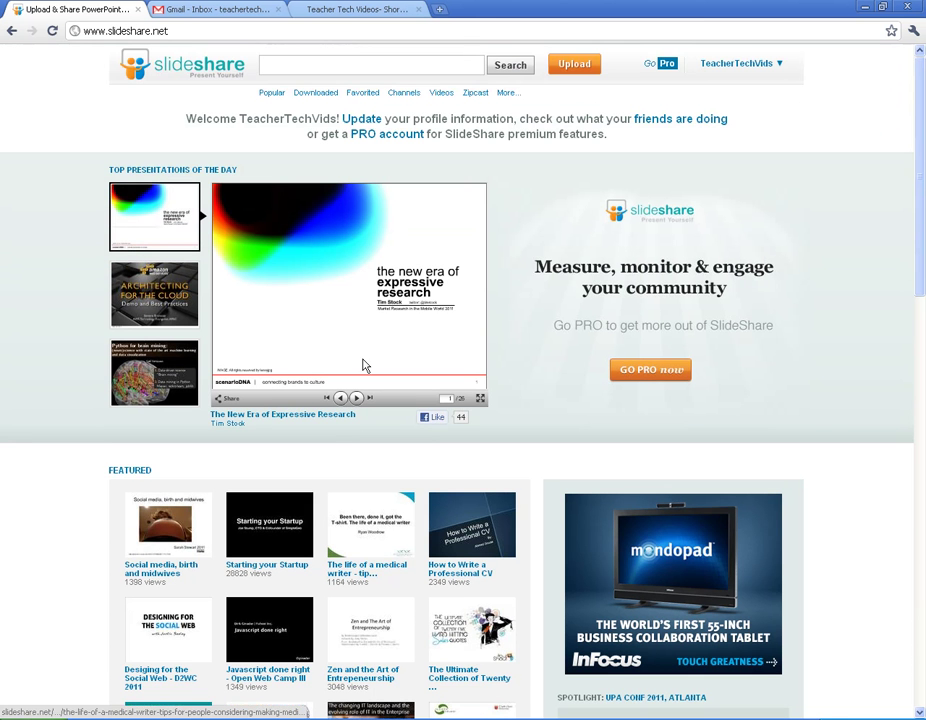
{"action": "left_click", "coordinate": [291, 416]}
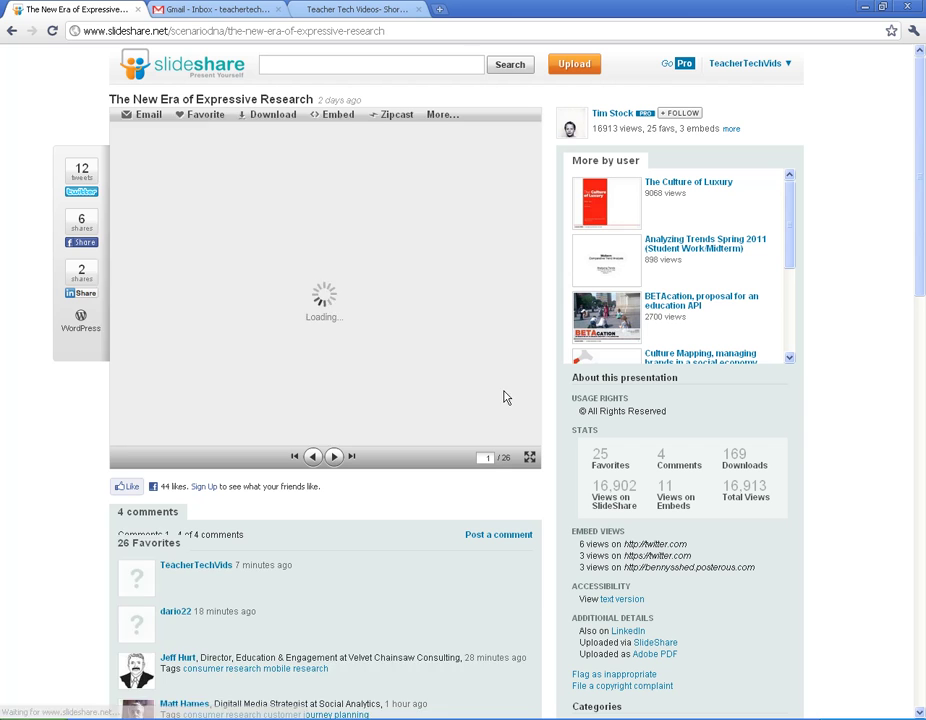
Step: Advance through several slides, preview full screen, then exit back to the presentation page
{"action": "left_click", "coordinate": [334, 457]}
{"action": "left_click", "coordinate": [334, 457]}
{"action": "left_click", "coordinate": [334, 457]}
{"action": "left_click", "coordinate": [334, 457]}
{"action": "left_click", "coordinate": [334, 457]}
{"action": "left_click", "coordinate": [334, 457]}
{"action": "left_click", "coordinate": [334, 457]}
{"action": "left_click", "coordinate": [530, 458]}
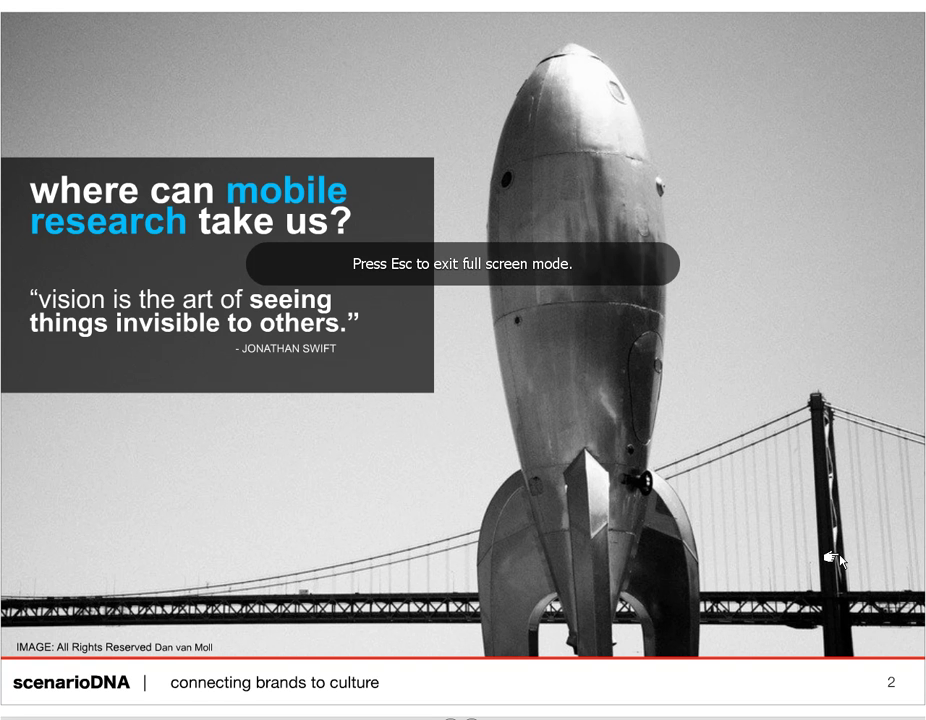
{"action": "key", "text": "Escape"}
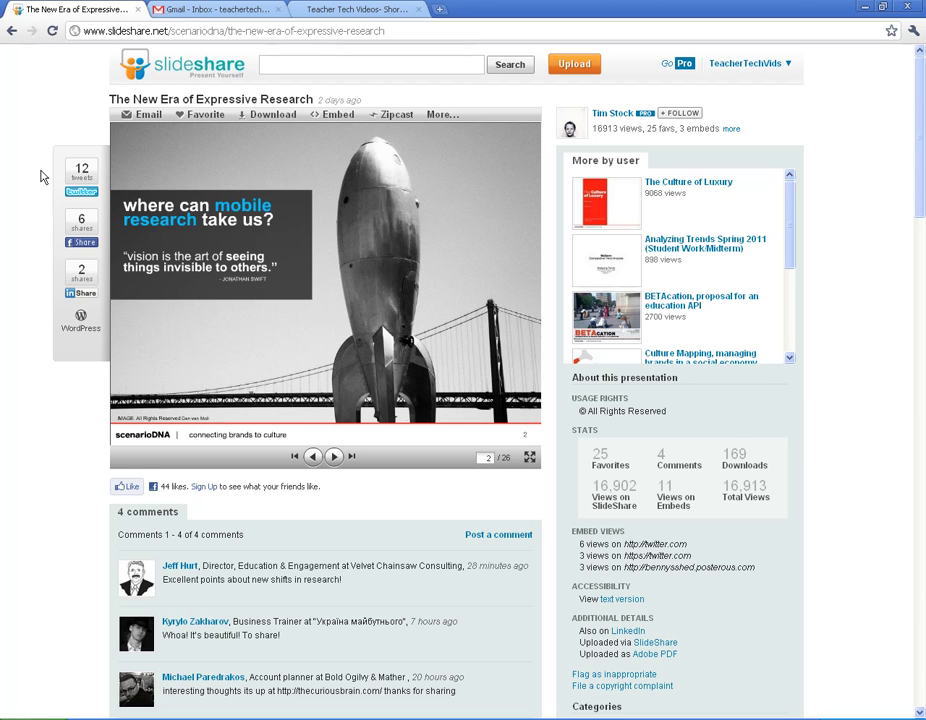
Step: Favorite 'The New Era of Expressive Research' and save its PDF download
{"action": "left_click", "coordinate": [205, 115]}
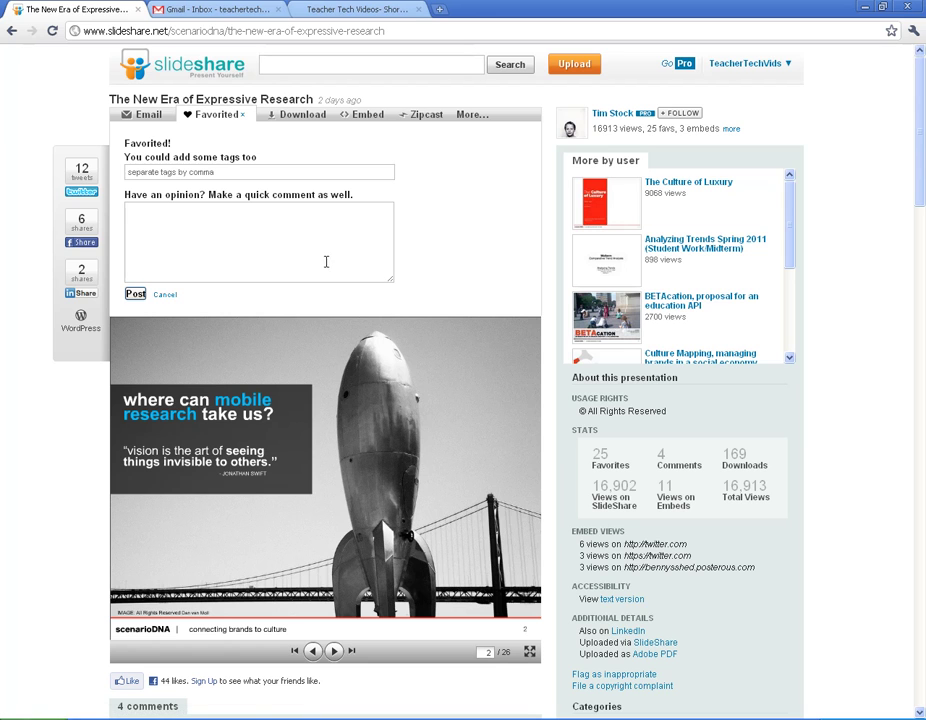
{"action": "left_click", "coordinate": [327, 237]}
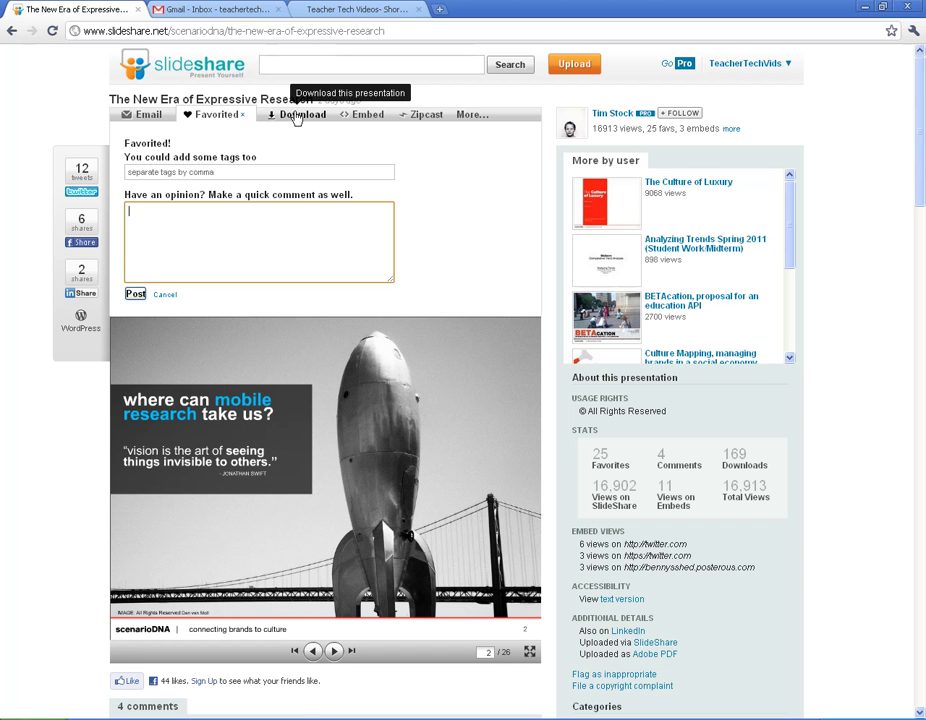
{"action": "left_click", "coordinate": [298, 115]}
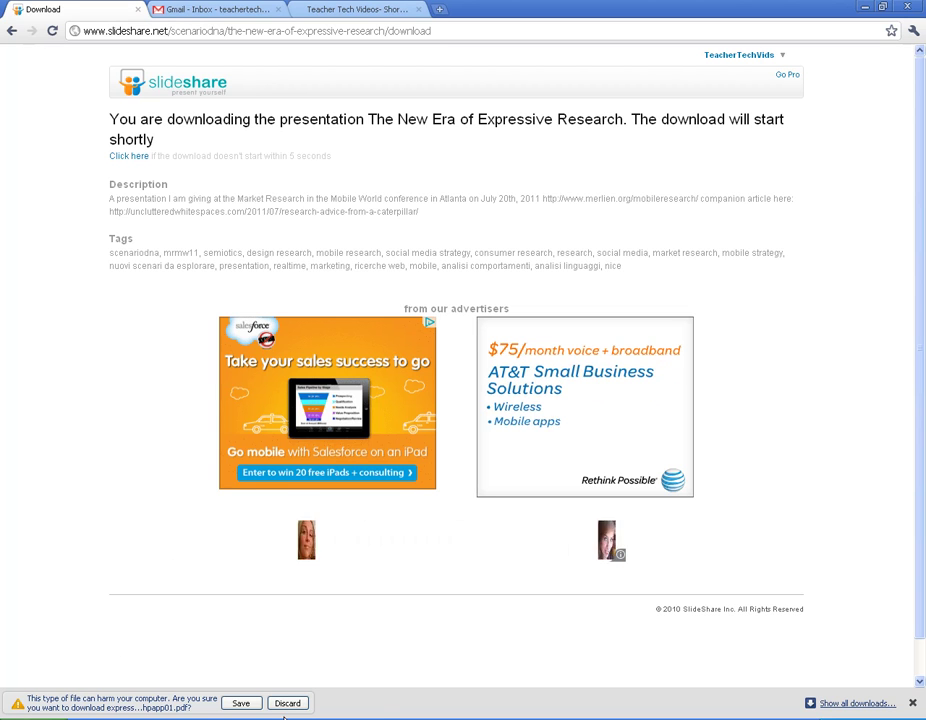
{"action": "left_click", "coordinate": [241, 703]}
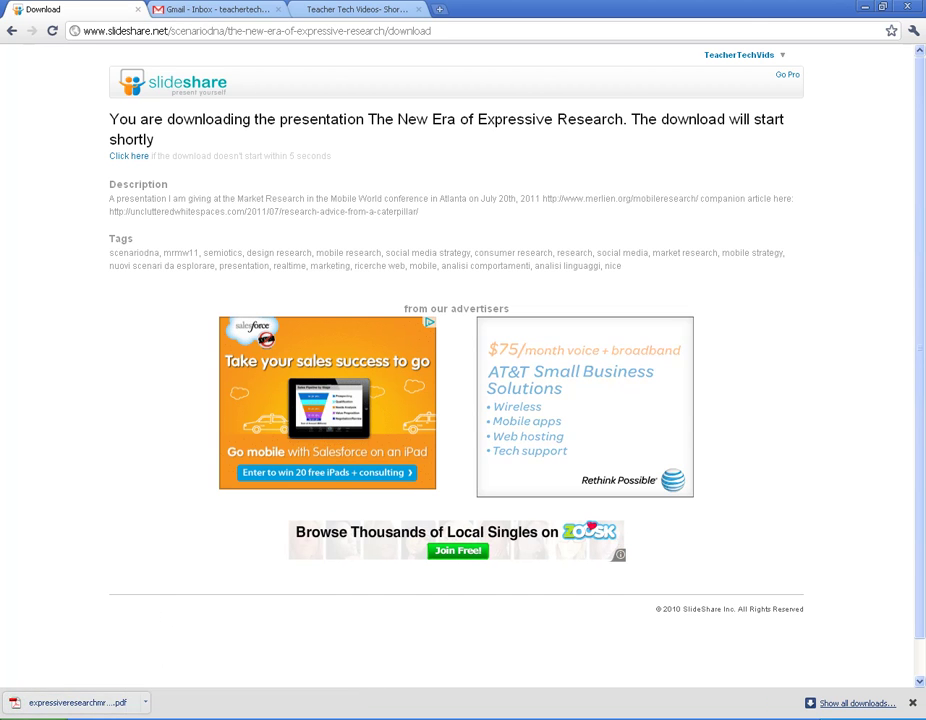
{"action": "left_click", "coordinate": [105, 705]}
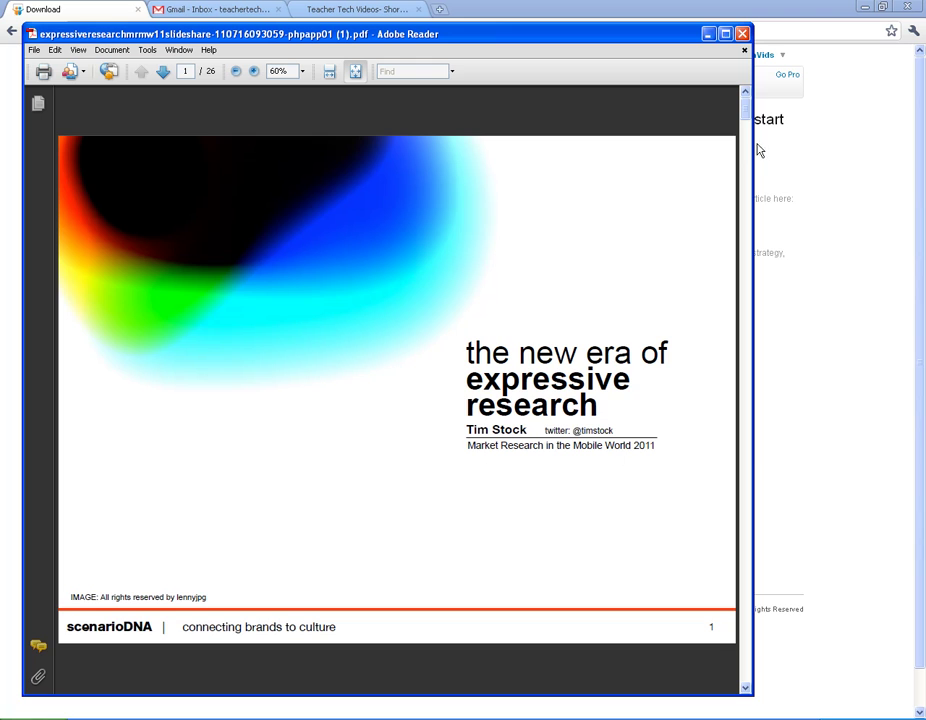
{"action": "left_click_drag", "start_coordinate": [745, 105], "coordinate": [751, 205]}
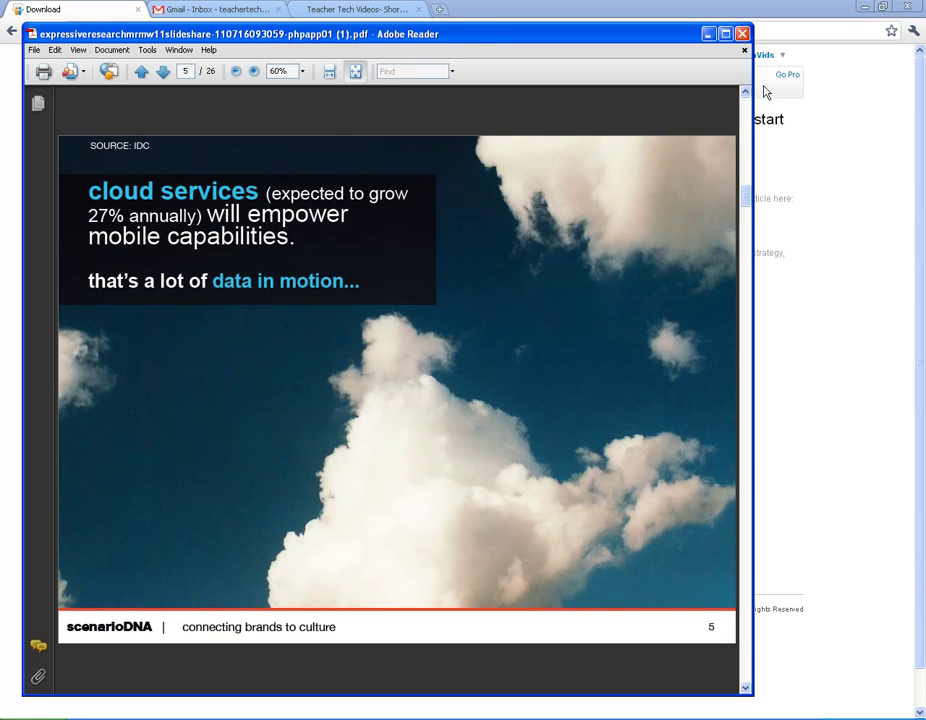
{"action": "left_click", "coordinate": [742, 33]}
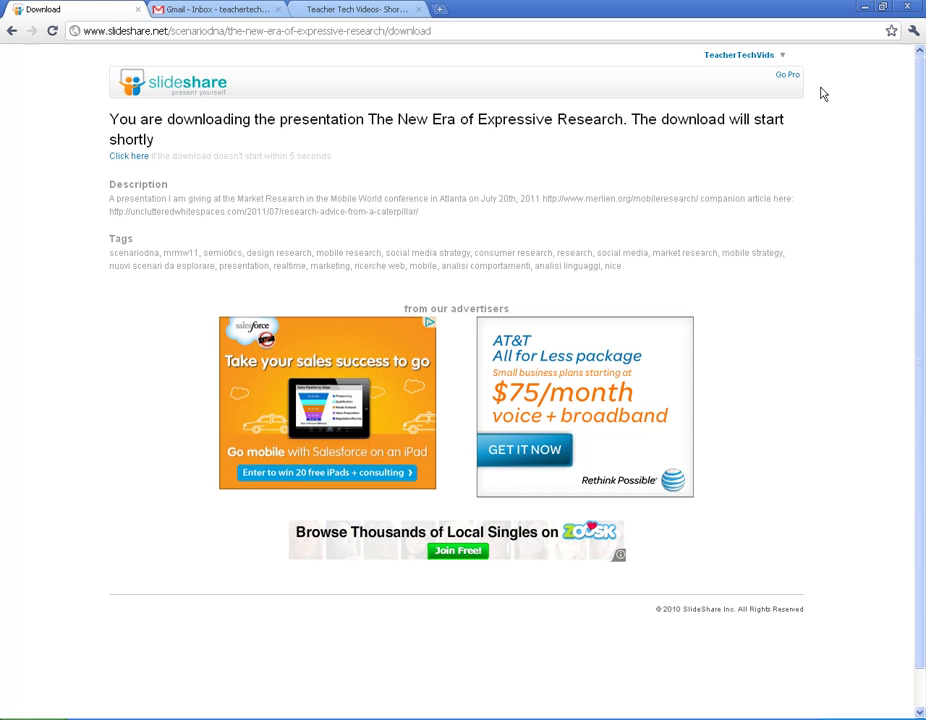
Step: Open the Favorites list from the TeacherTechVids public profile
{"action": "left_click", "coordinate": [748, 55]}
{"action": "left_click", "coordinate": [768, 85]}
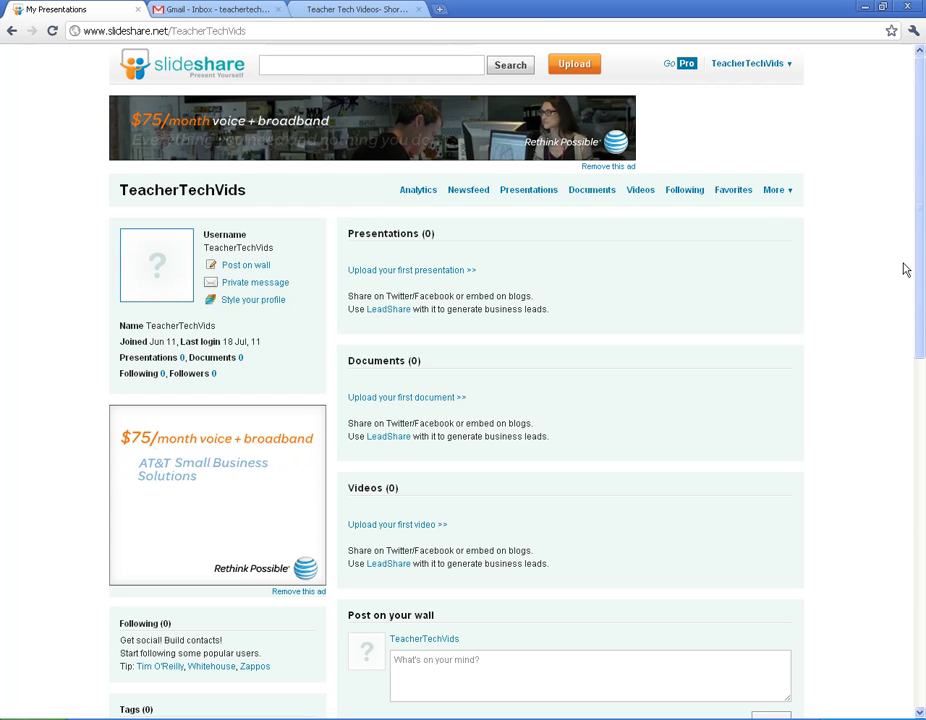
{"action": "left_click", "coordinate": [735, 191]}
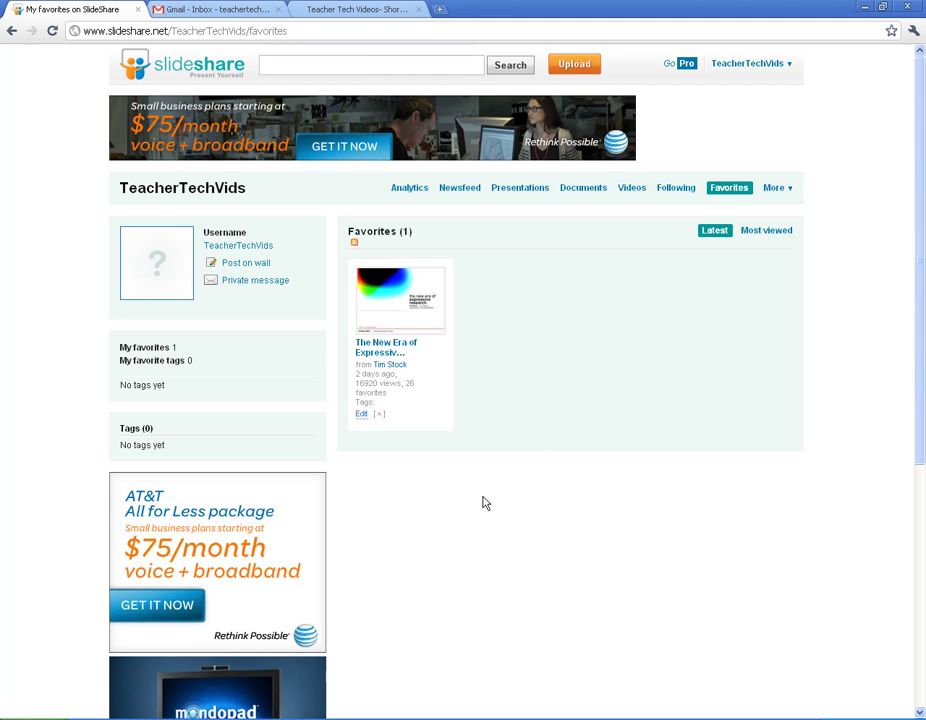
Step: Choose My Uploads from the TeacherTechVids account menu
{"action": "mouse_move", "coordinate": [779, 76]}
{"action": "mouse_move", "coordinate": [750, 68]}
{"action": "left_click", "coordinate": [735, 109]}
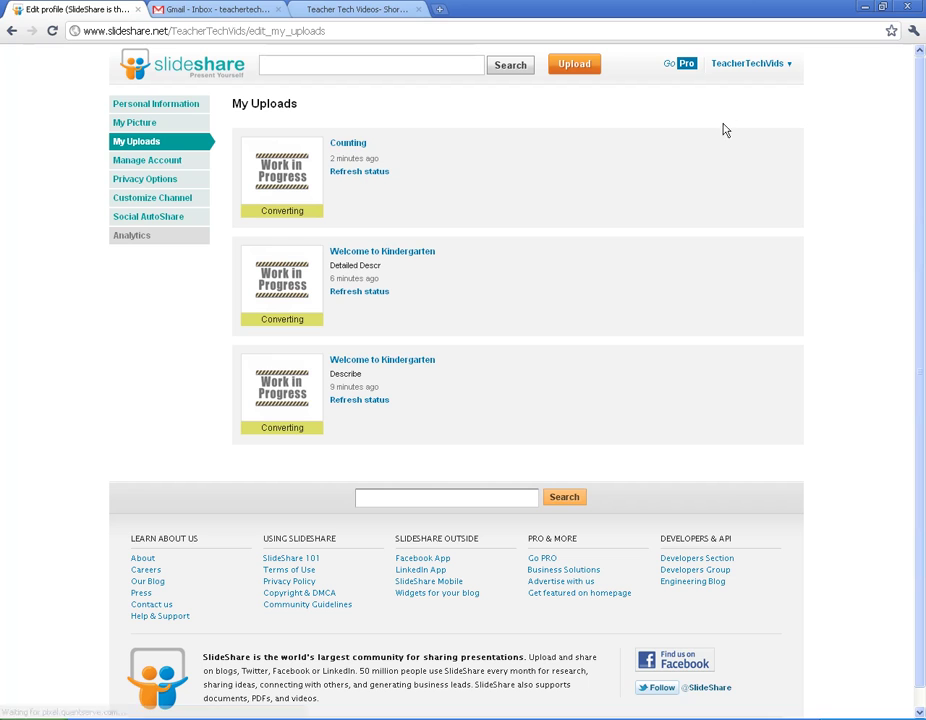